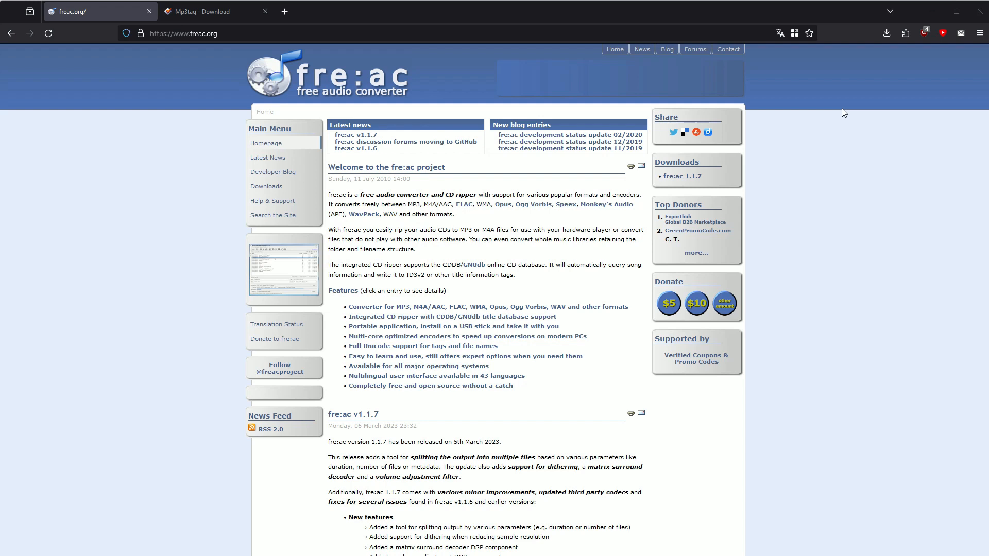
# View the Mp3tag download page that is already open in the browser
pyautogui.click(100, 306)
pyautogui.click(201, 14)
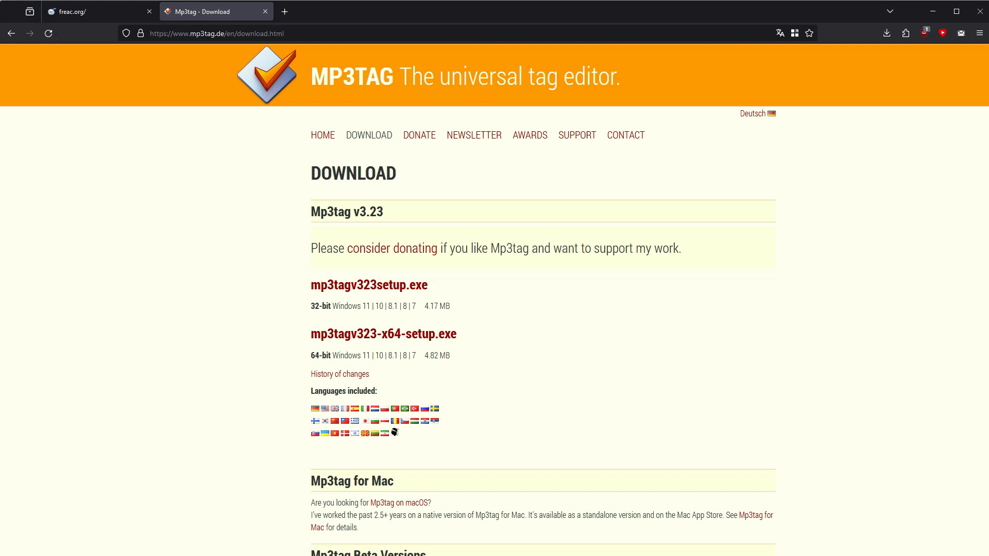
# Switch to the fre:ac audio converter and enlarge its window to fill the whole screen
pyautogui.moveTo(567, 20); pyautogui.dragTo(189, 13)
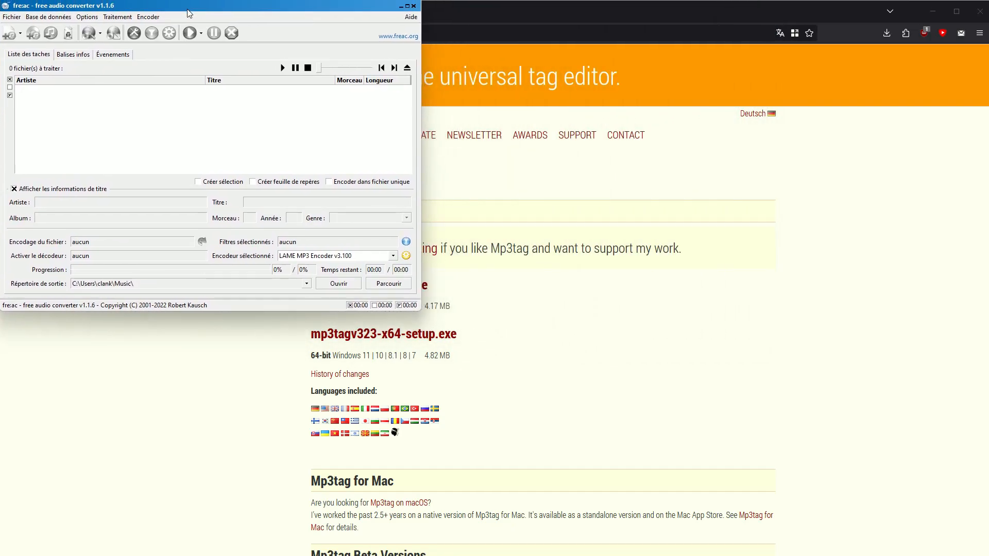
pyautogui.moveTo(415, 314); pyautogui.dragTo(988, 549)
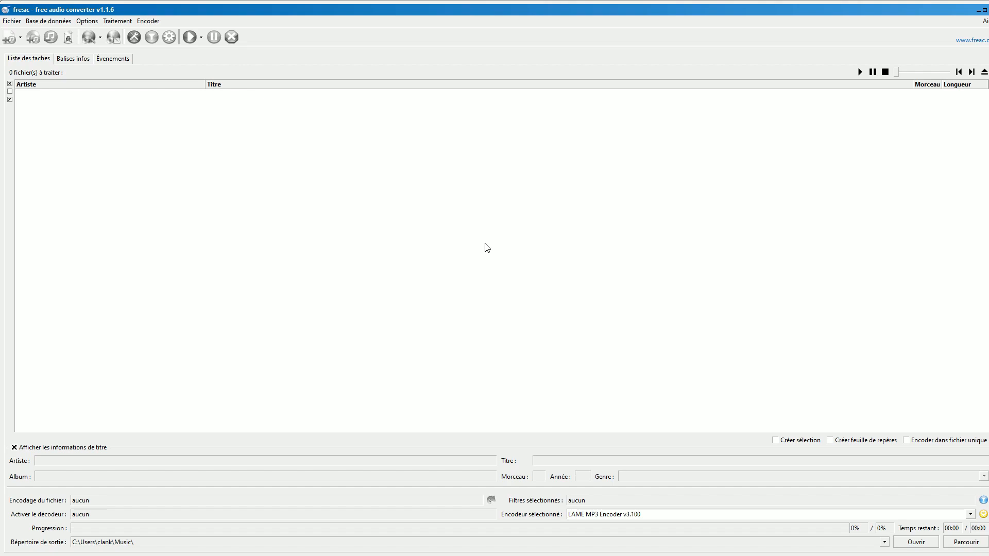
pyautogui.click(470, 199)
# Open the general settings and examine the LAME MP3 encoder's preset and quality options, leaving the encoder configuration without saving
pyautogui.click(87, 21)
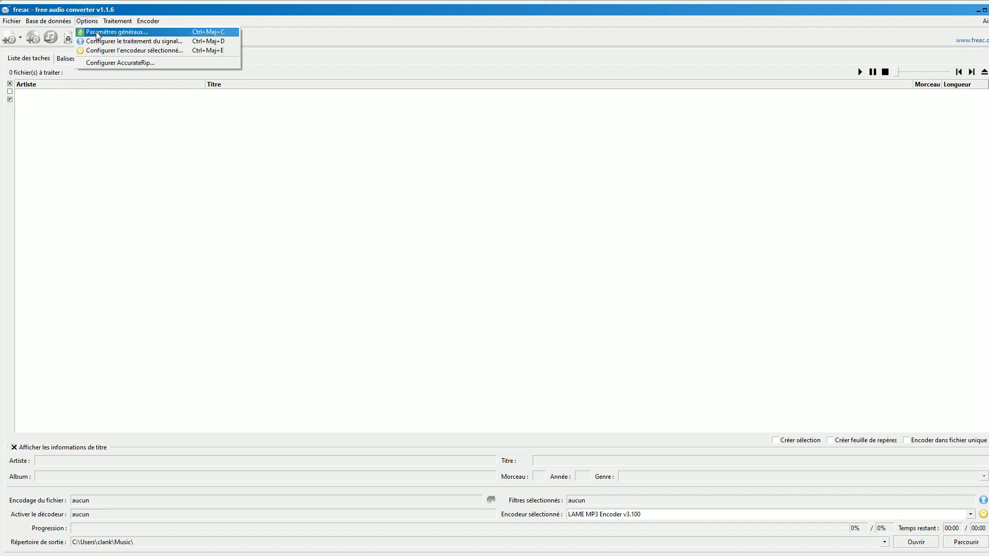
pyautogui.click(96, 33)
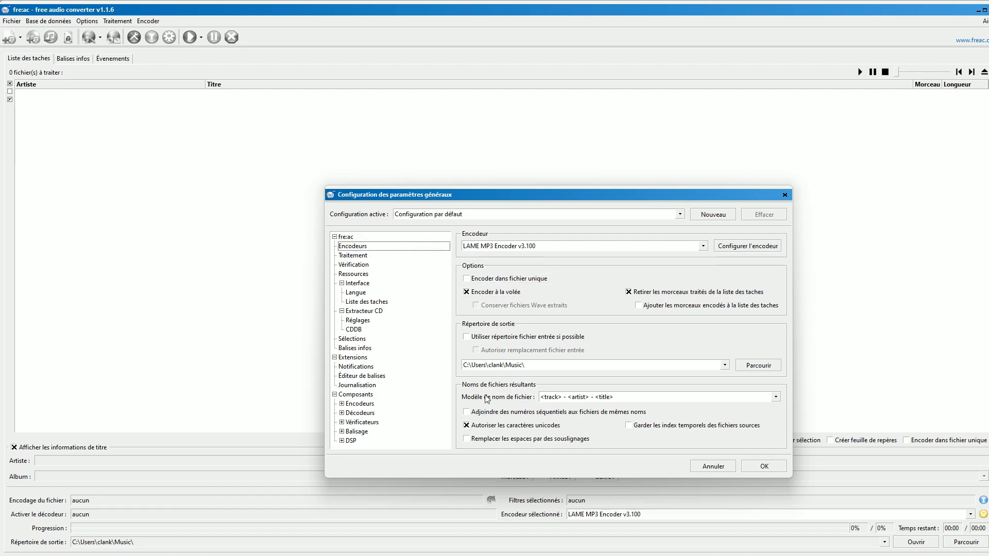
pyautogui.click(725, 248)
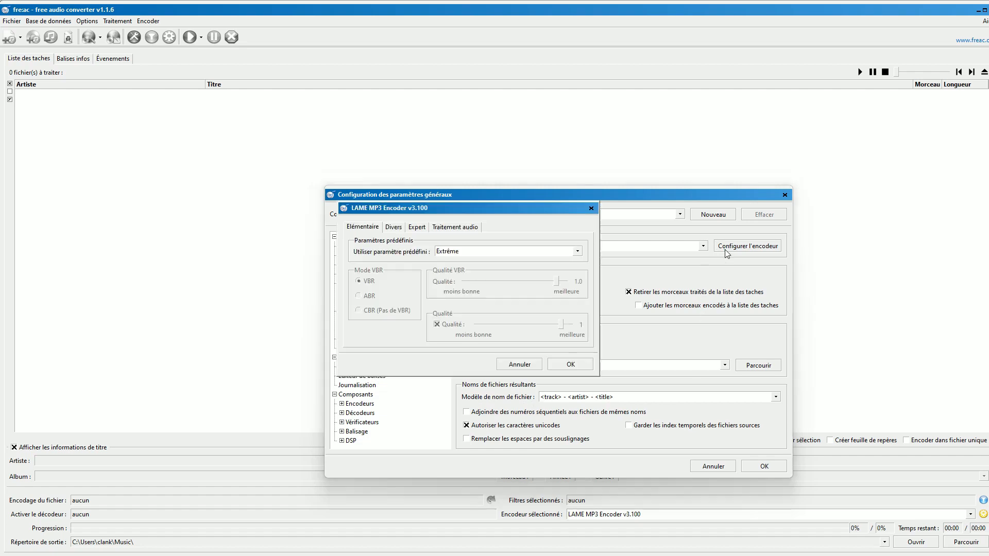
pyautogui.click(591, 209)
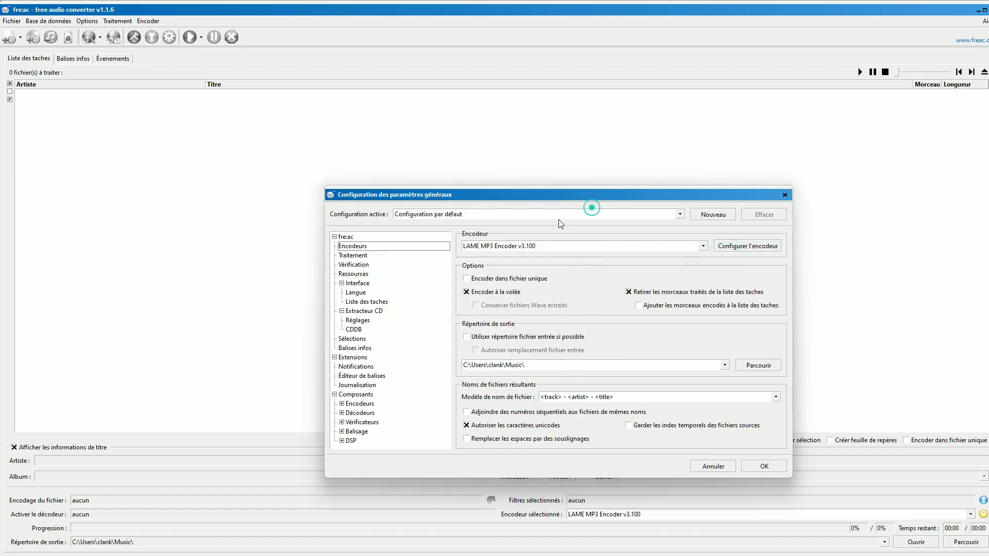
pyautogui.click(438, 250)
pyautogui.click(728, 250)
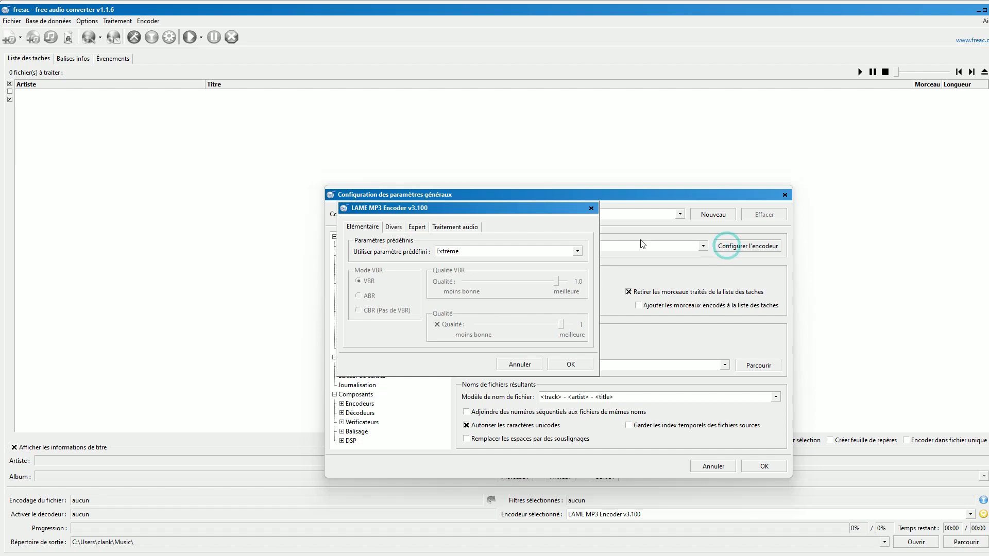
pyautogui.click(493, 252)
pyautogui.click(462, 290)
pyautogui.click(591, 208)
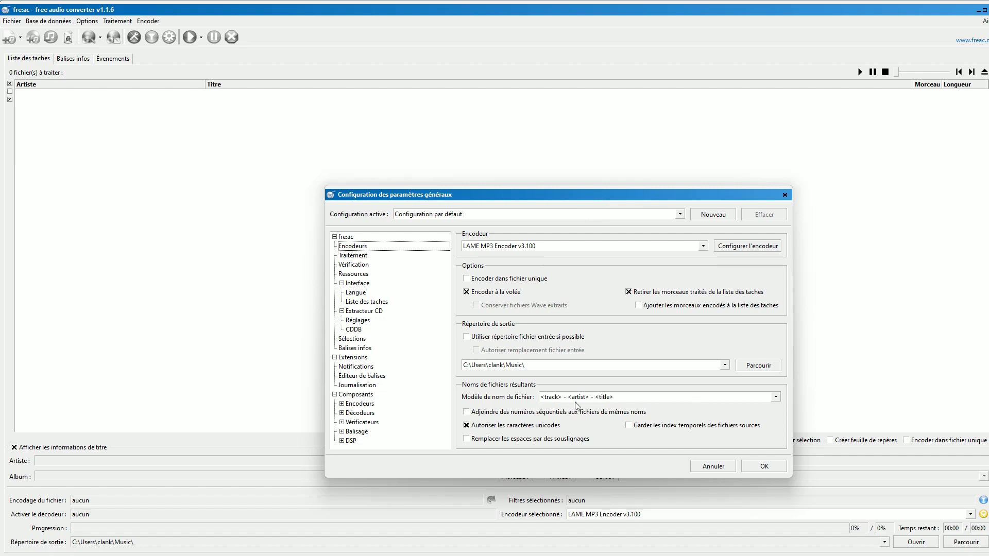
# Examine the available output file name templates and accept the general settings
pyautogui.click(776, 397)
pyautogui.click(775, 398)
pyautogui.click(764, 466)
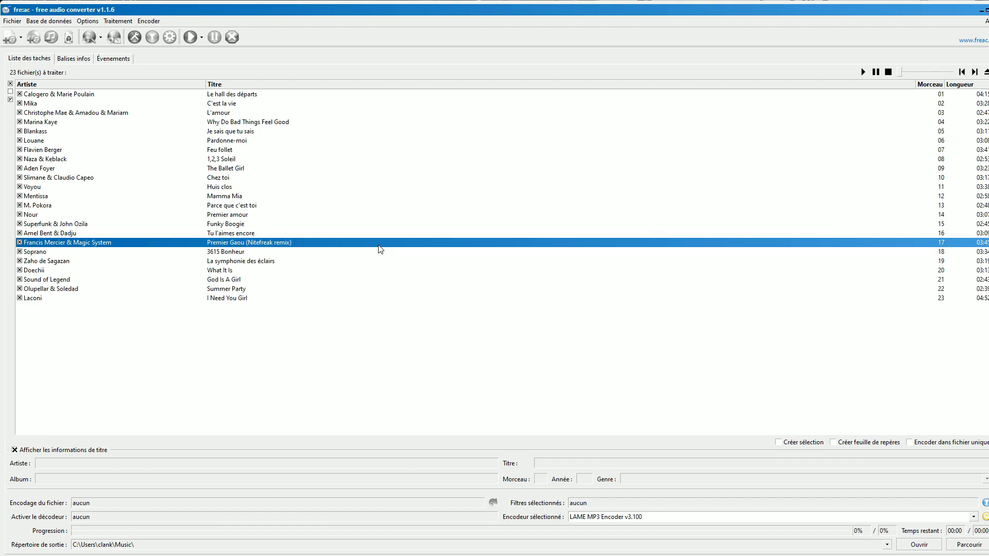
# Start encoding all the CD tracks in the task list with the LAME MP3 encoder
pyautogui.click(273, 378)
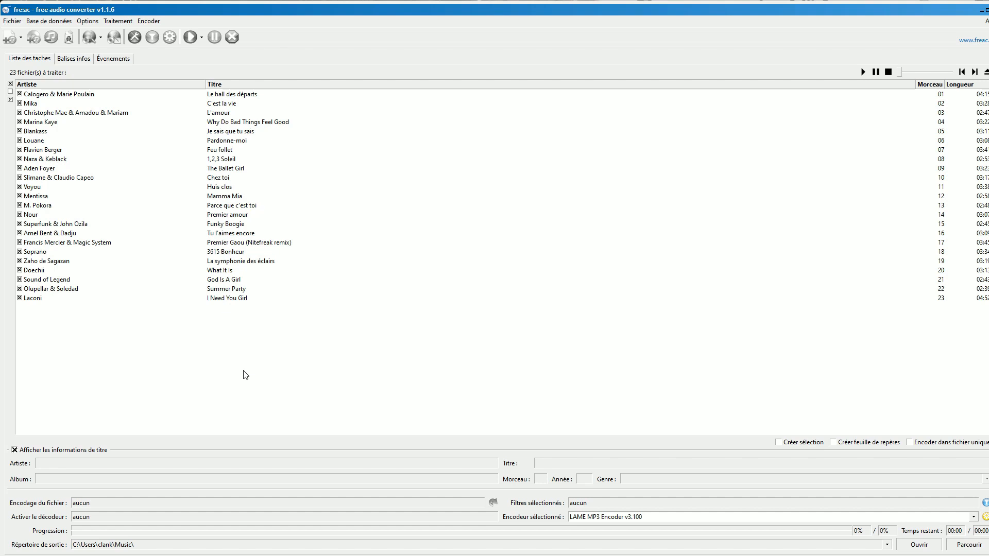
pyautogui.click(191, 38)
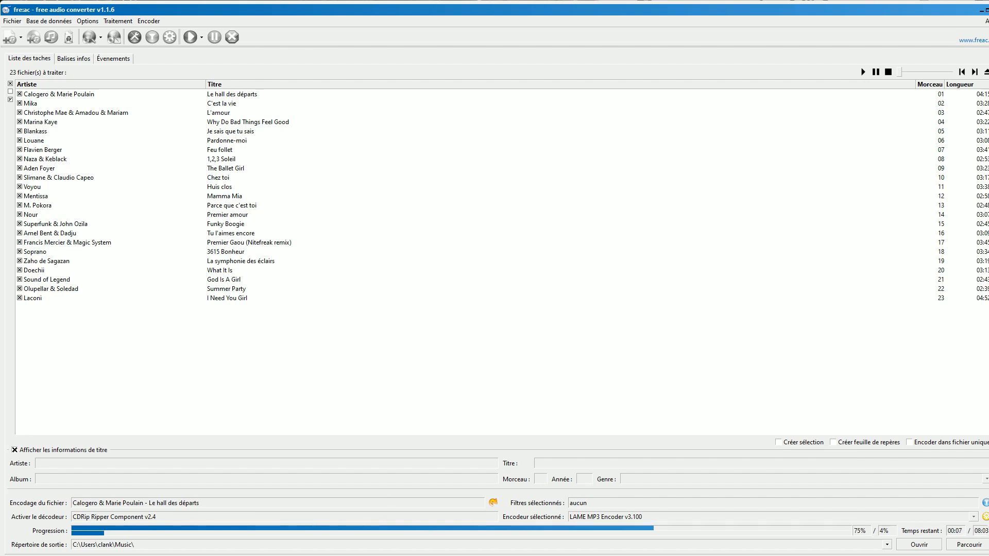
# Switch to File Explorer and create a folder named cd4 in the Musique folder
pyautogui.click(354, 555)
pyautogui.hotkey('alt', 'Left')
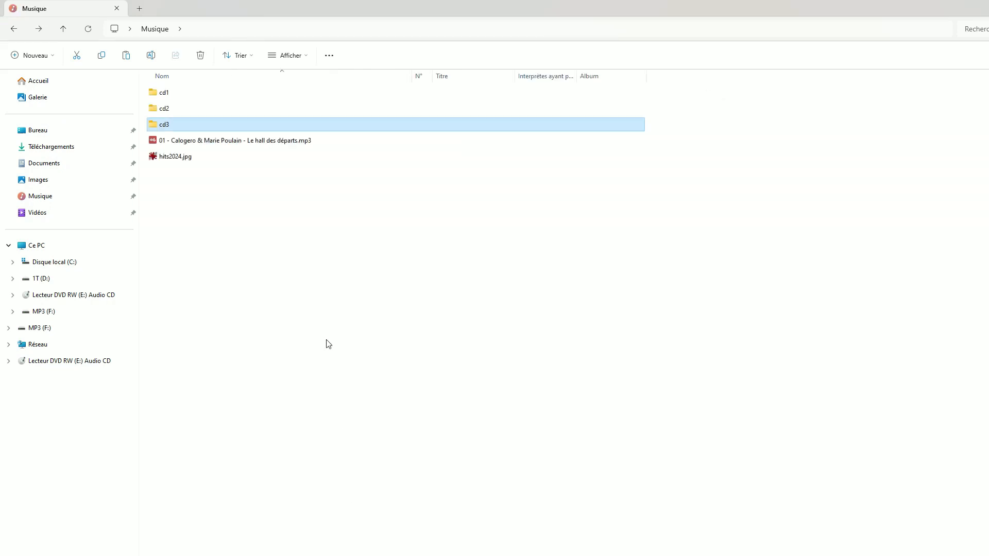
pyautogui.rightClick(225, 280)
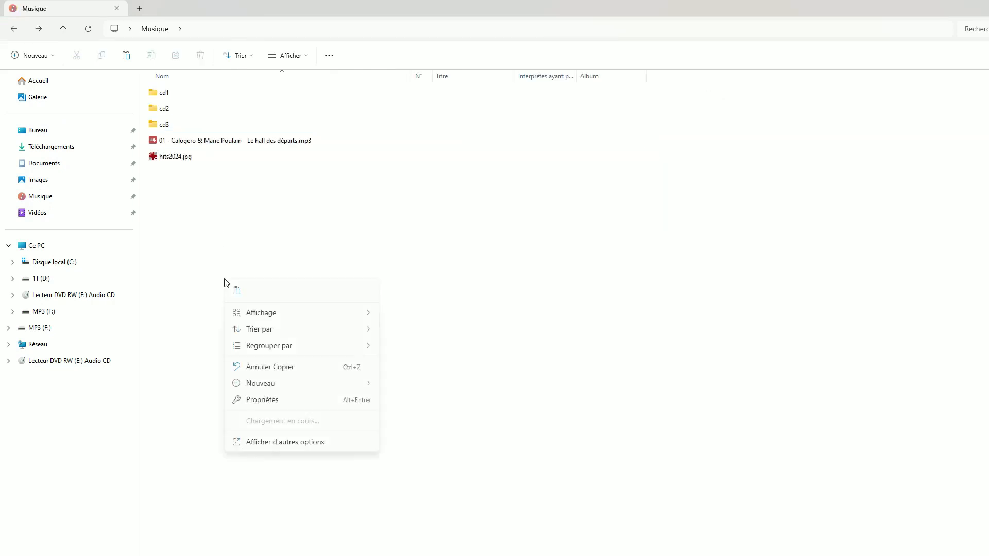
pyautogui.moveTo(312, 346)
pyautogui.moveTo(293, 384)
pyautogui.click(399, 386)
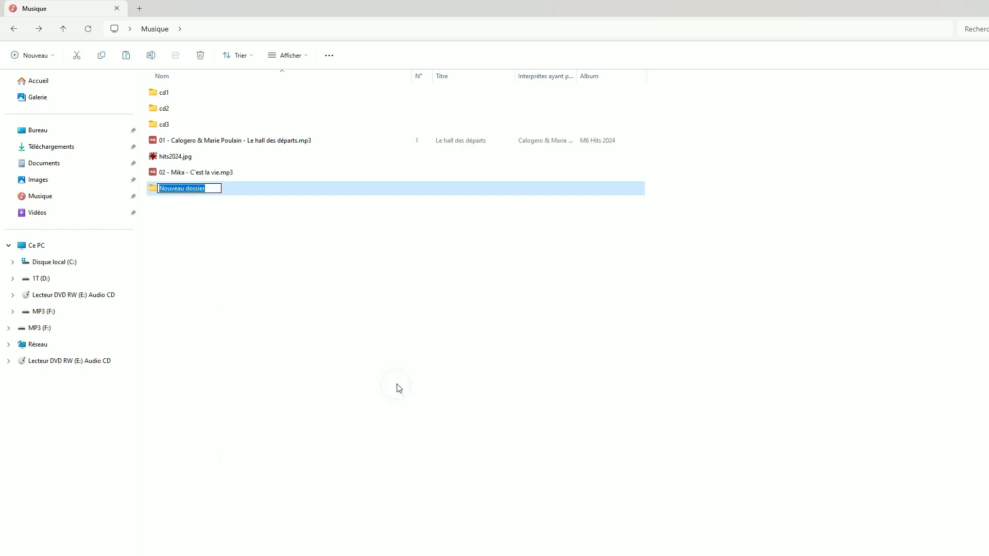
pyautogui.write('cd4')
pyautogui.press('Return')
pyautogui.click(399, 388)
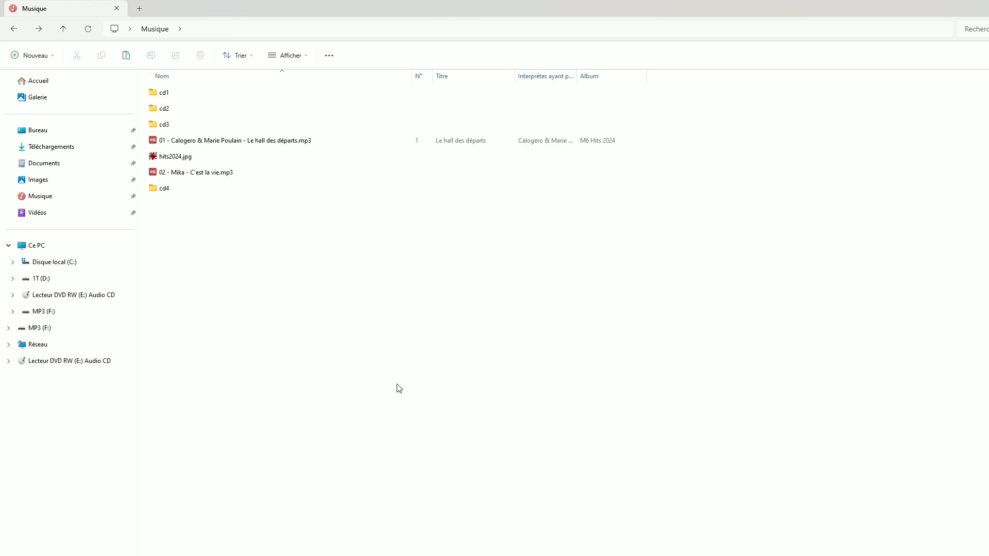
pyautogui.click(385, 384)
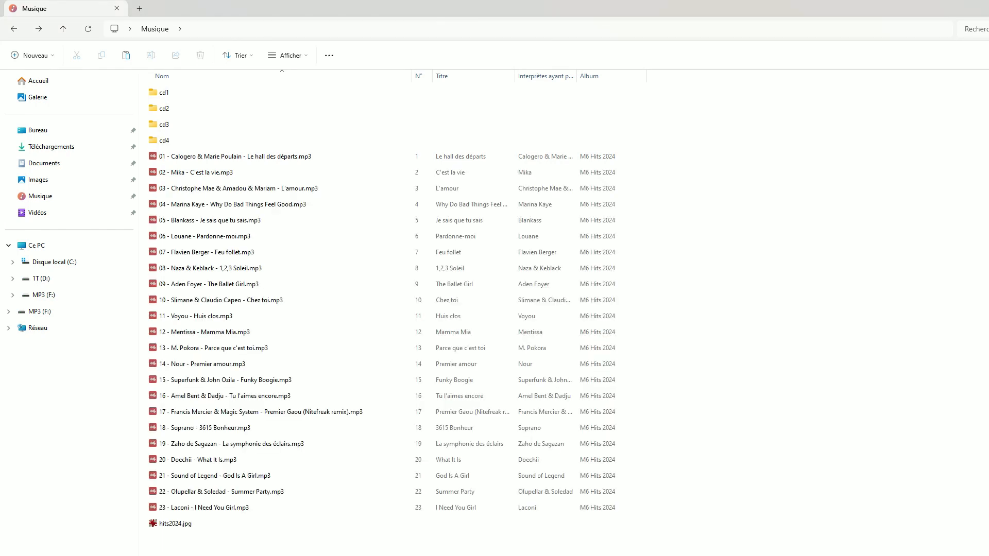
# Move all the encoded MP3 tracks, from 01 to 23, into the cd4 folder
pyautogui.click(242, 508)
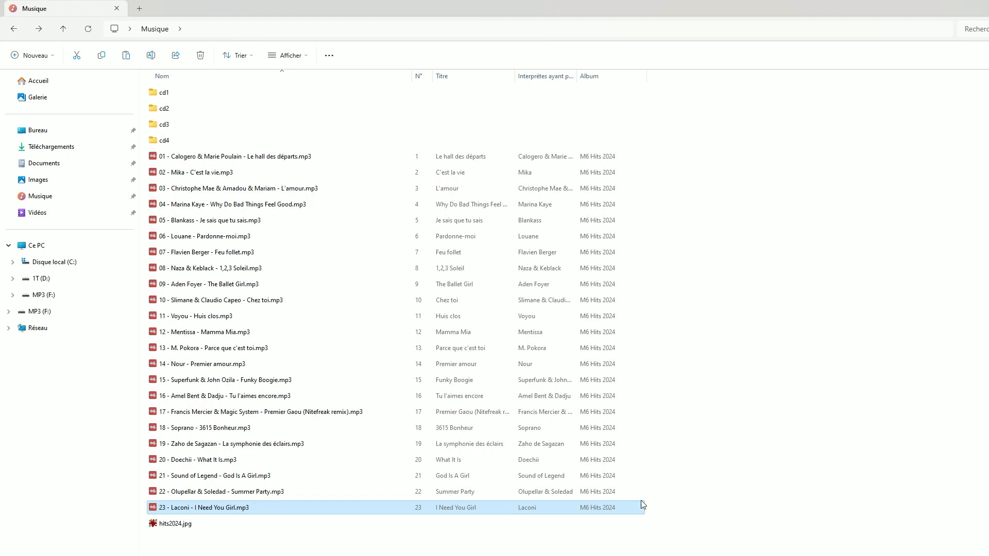
pyautogui.keyDown('shift'); pyautogui.click(204, 156); pyautogui.keyUp('shift')
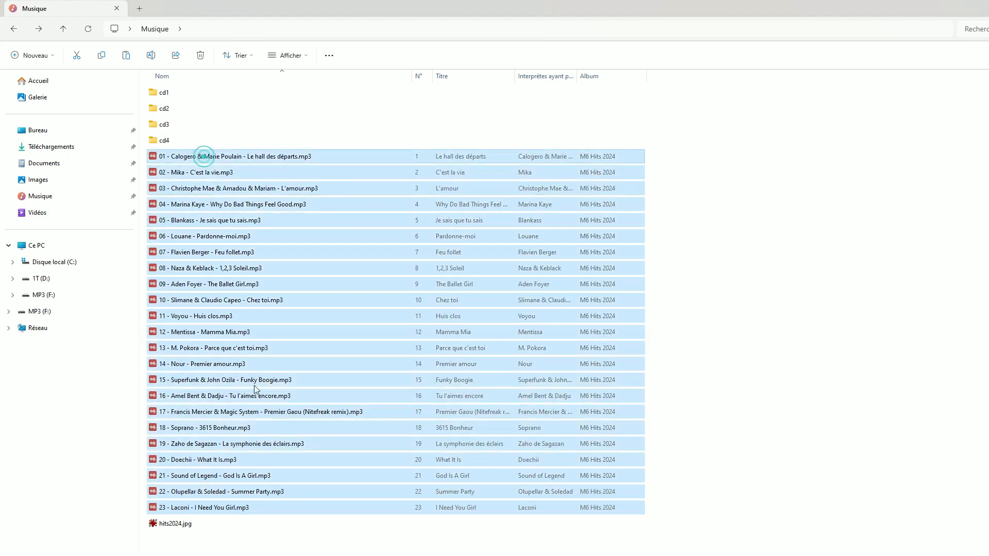
pyautogui.moveTo(189, 156); pyautogui.dragTo(182, 140)
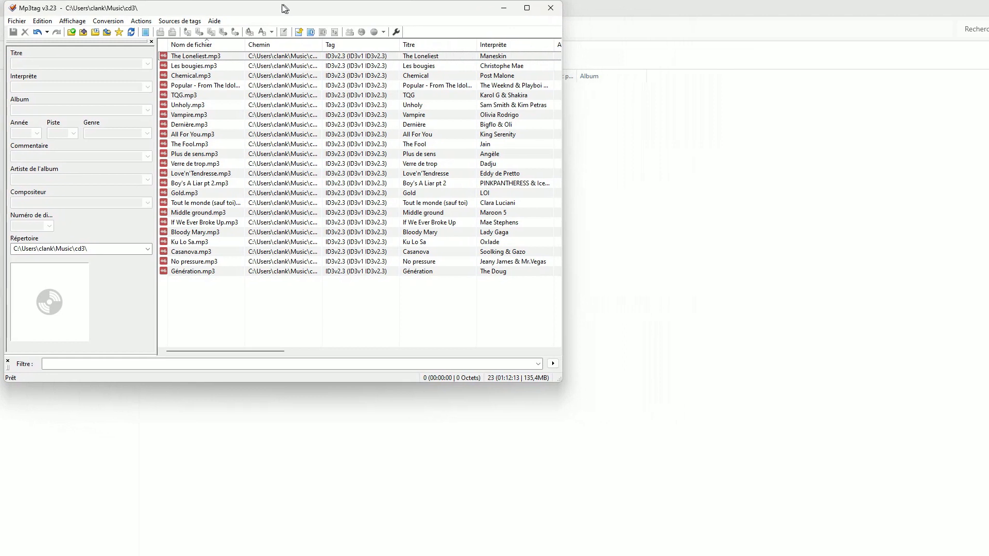
# Switch to Mp3tag, enlarge its window and load the cd4 folder from Musique as the working directory
pyautogui.moveTo(285, 9); pyautogui.dragTo(281, 9)
pyautogui.moveTo(554, 384); pyautogui.dragTo(988, 555)
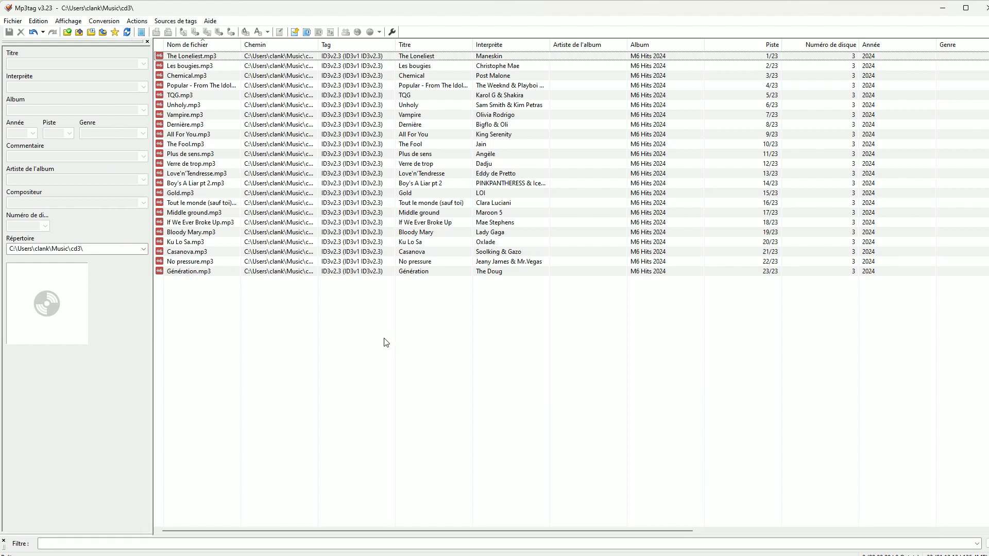
pyautogui.click(67, 33)
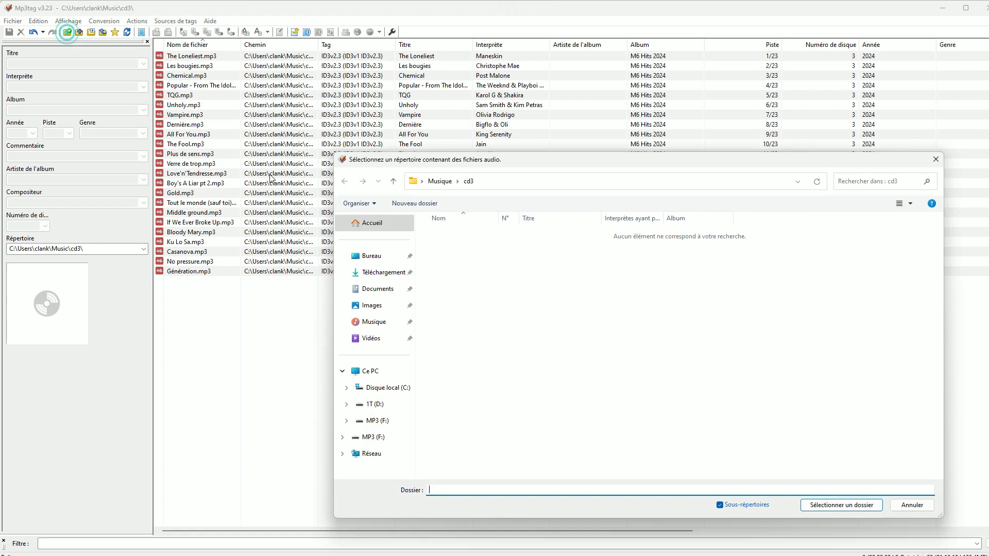
pyautogui.click(439, 181)
pyautogui.click(441, 283)
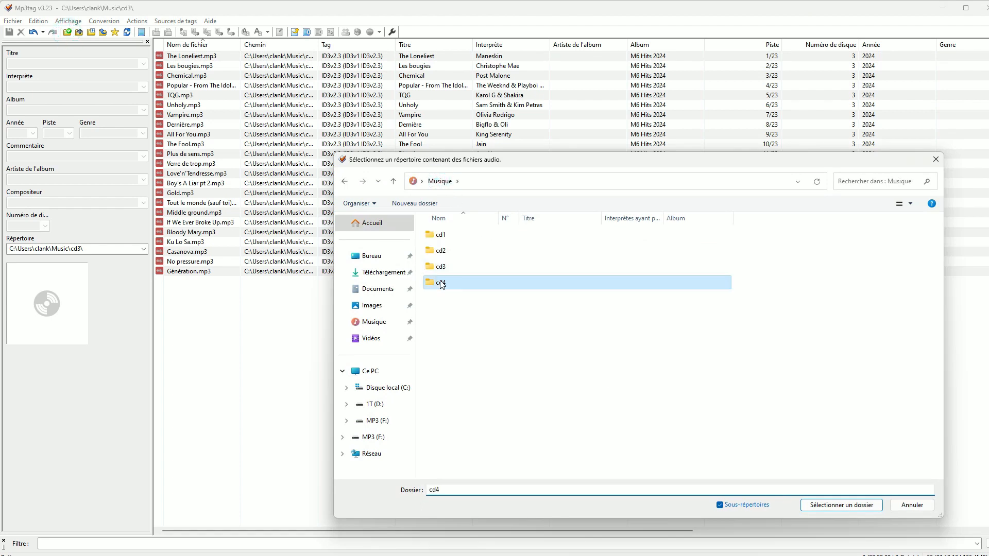
pyautogui.click(815, 508)
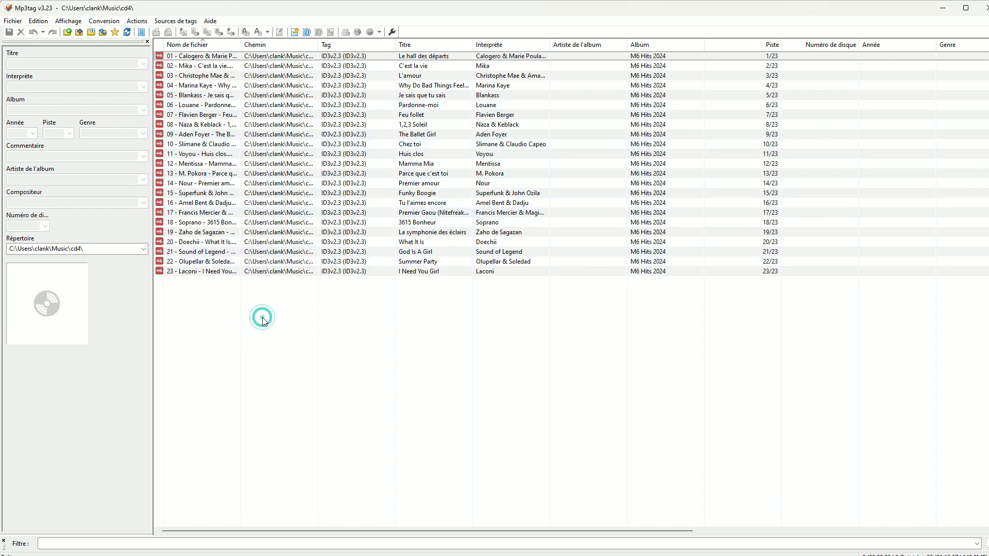
# Widen the file name column to show the full names and inspect the first track's tags
pyautogui.moveTo(238, 46); pyautogui.dragTo(341, 46)
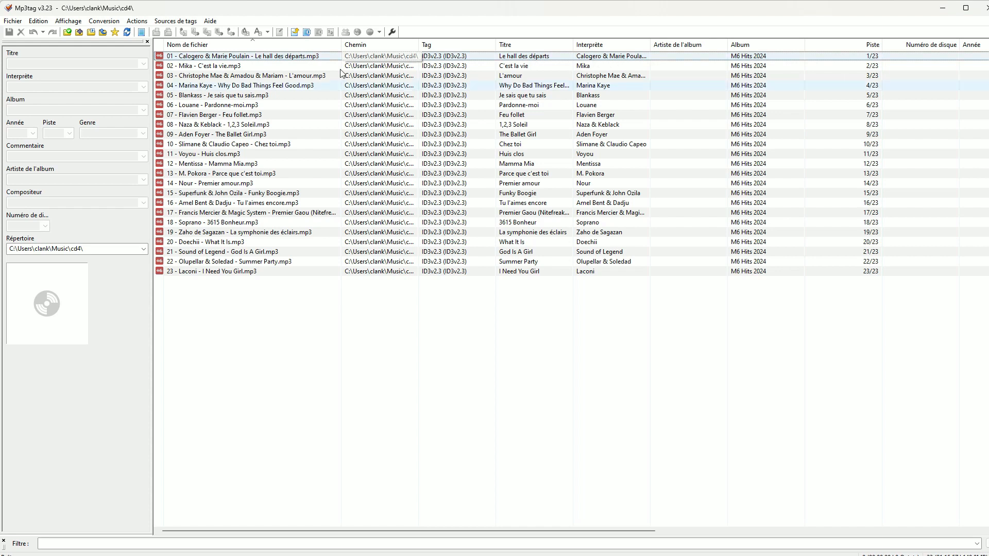
pyautogui.click(281, 58)
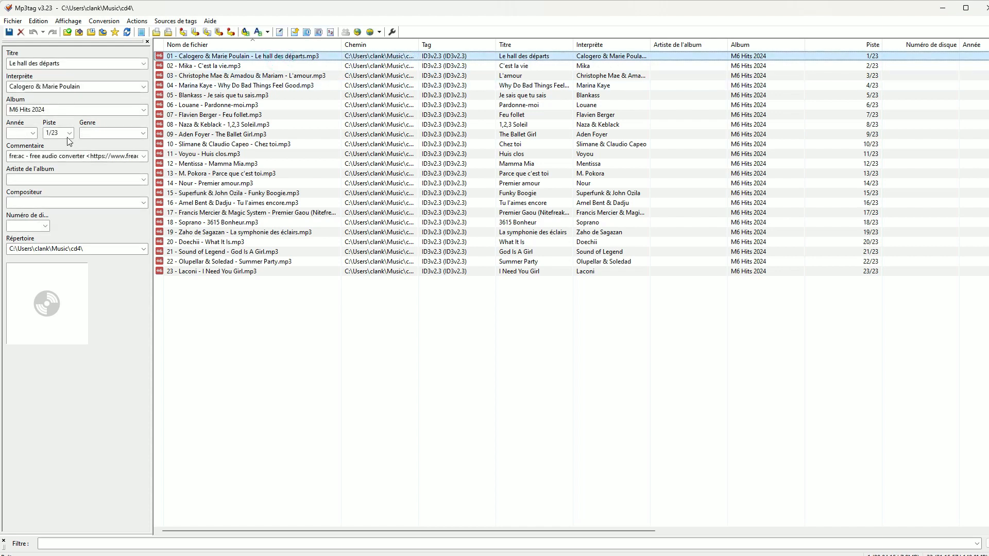
pyautogui.click(300, 334)
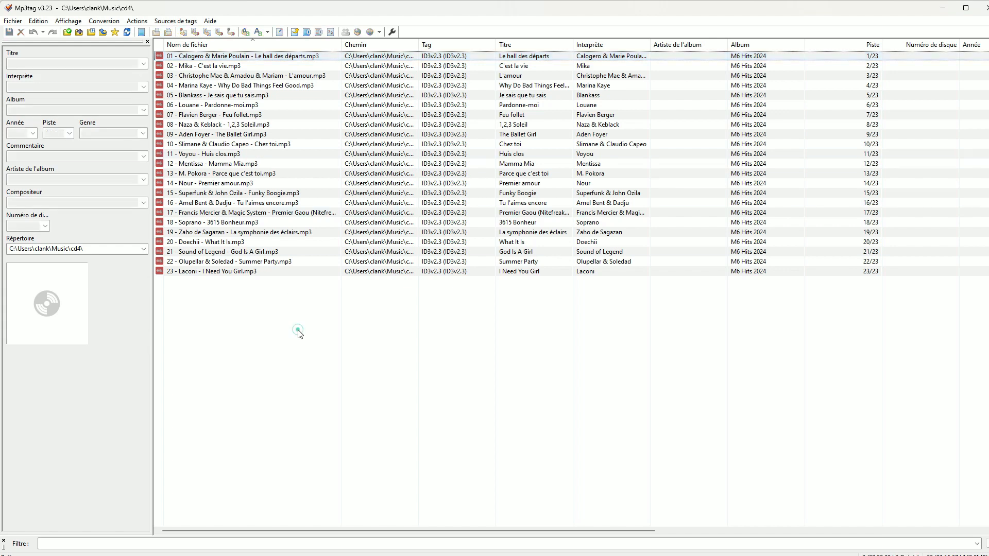
# Set the year of all the listed tracks to 2024 and save the tag changes
pyautogui.click(260, 271)
pyautogui.keyDown('shift'); pyautogui.click(259, 57); pyautogui.keyUp('shift')
pyautogui.moveTo(453, 403); pyautogui.dragTo(193, 55)
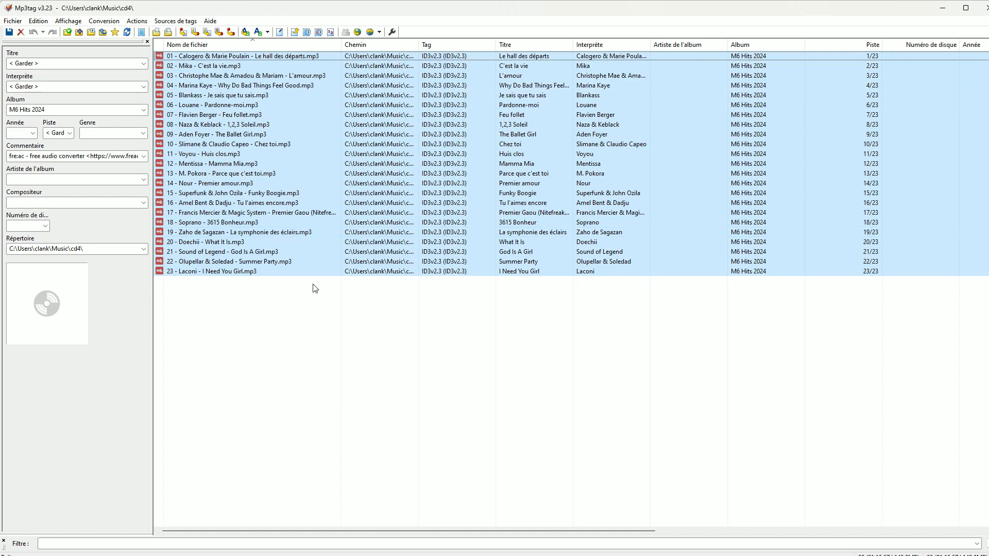
pyautogui.click(19, 135)
pyautogui.write('20')
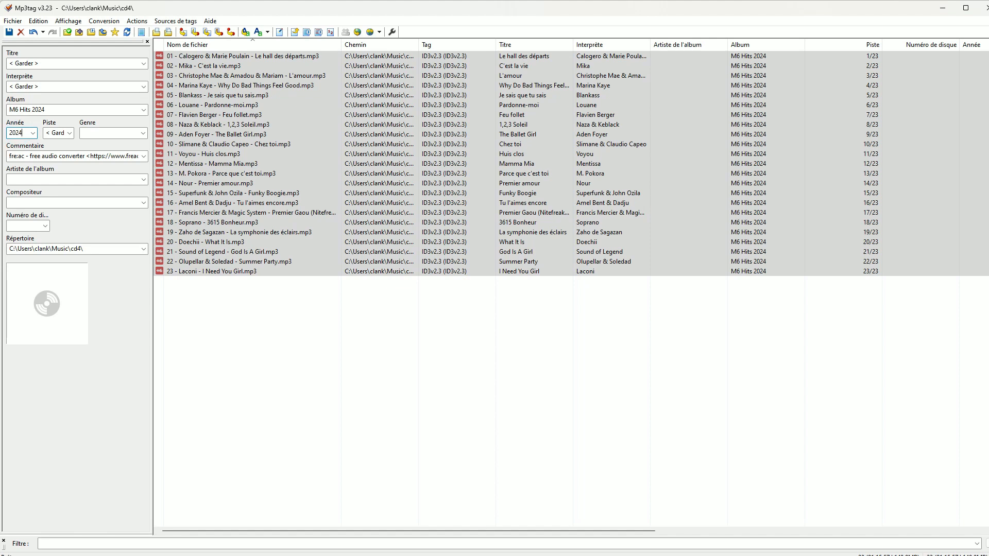
pyautogui.write('24')
pyautogui.click(254, 353)
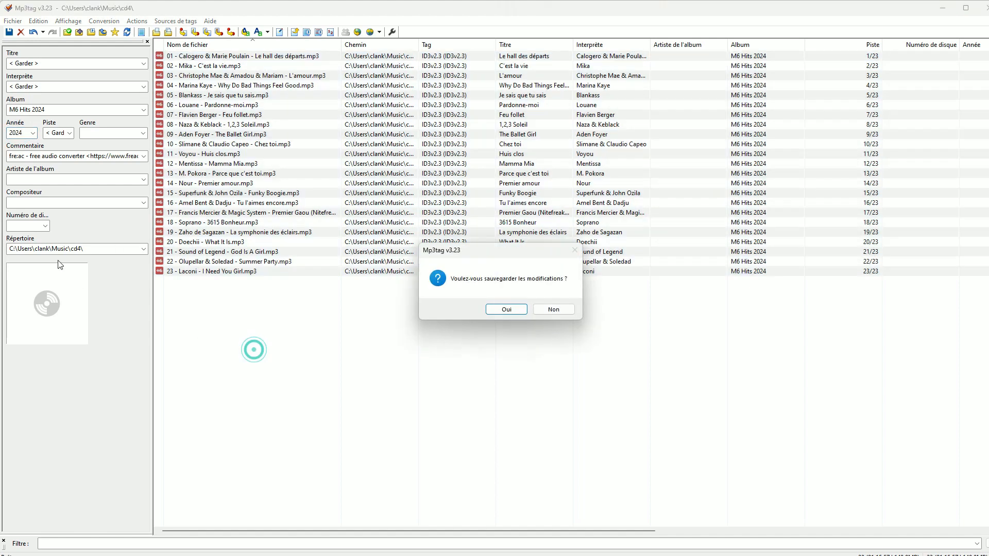
pyautogui.click(504, 309)
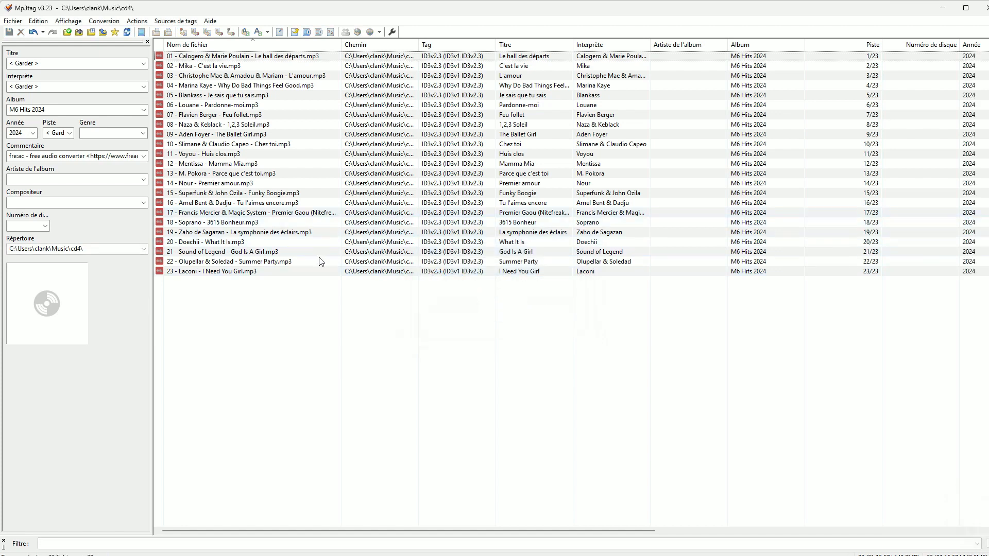
# Set the disc number of all the tracks to 4 and add hits2024.jpg from Musique as their cover image
pyautogui.hotkey('ctrl', 'a')
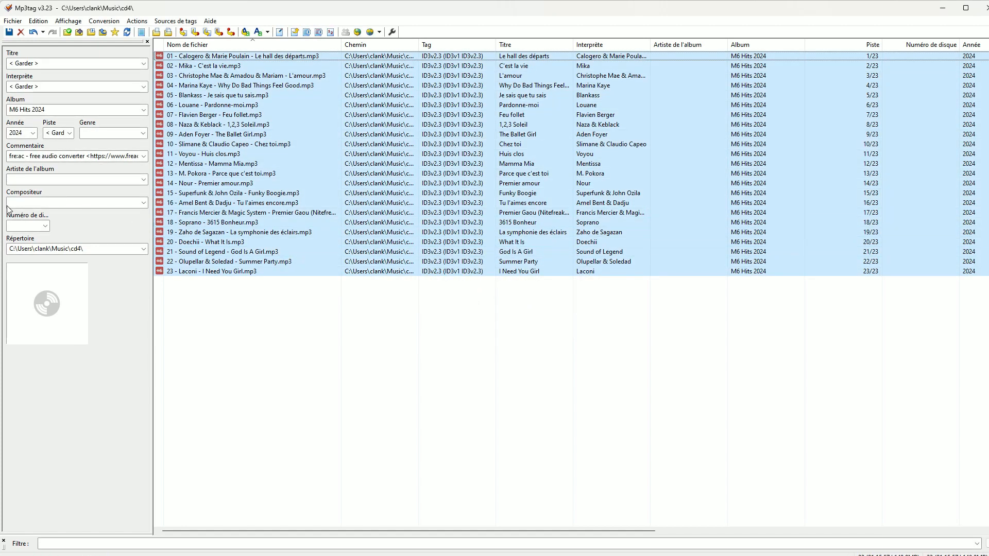
pyautogui.click(27, 227)
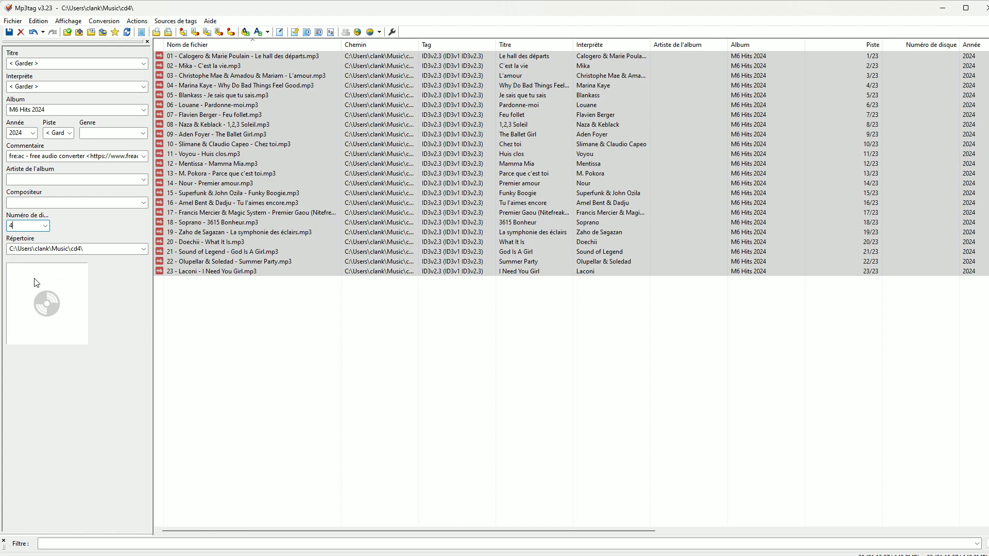
pyautogui.rightClick(36, 283)
pyautogui.click(78, 286)
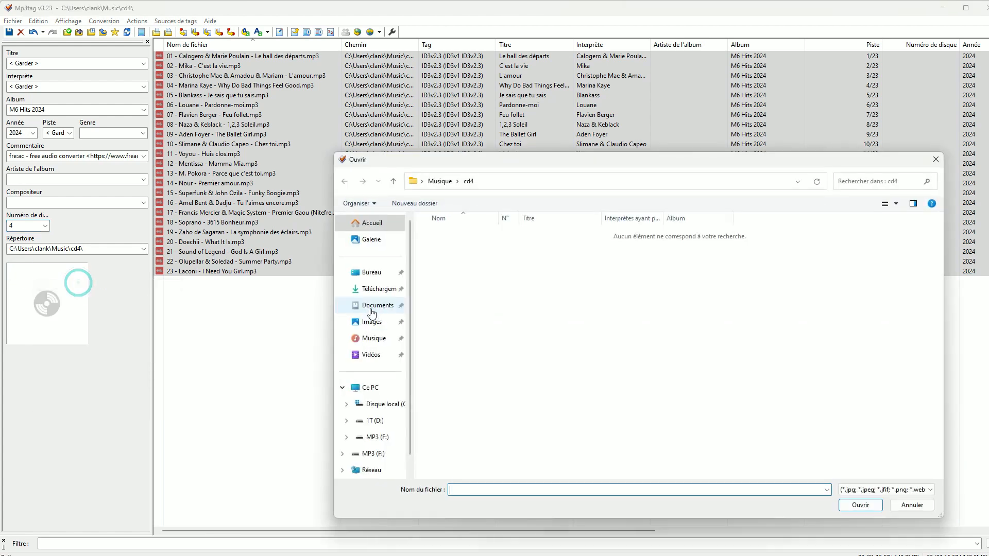
pyautogui.click(448, 181)
pyautogui.doubleClick(443, 303)
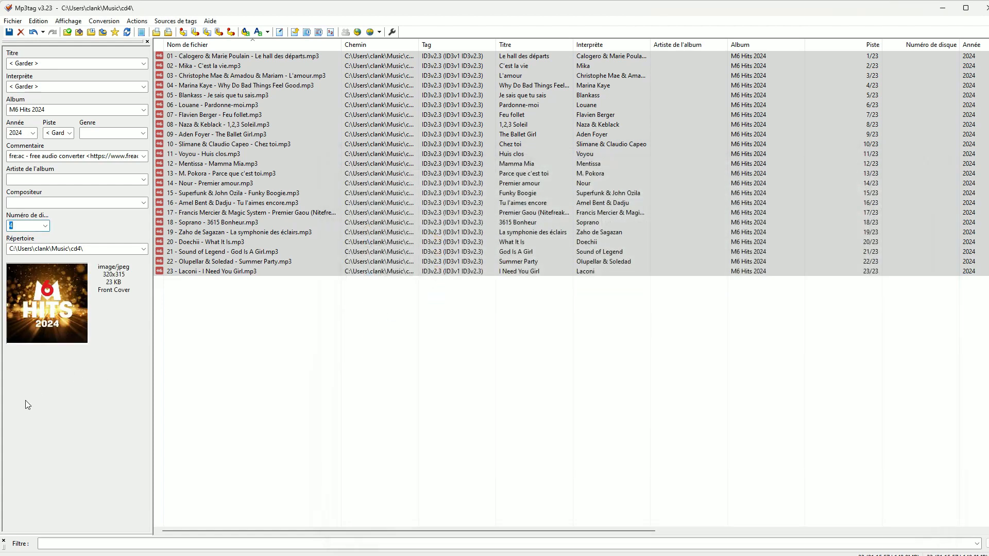
# Save the disc number and cover changes, and rename all the track files from their tags using the format %title%
pyautogui.hotkey('ctrl', 's')
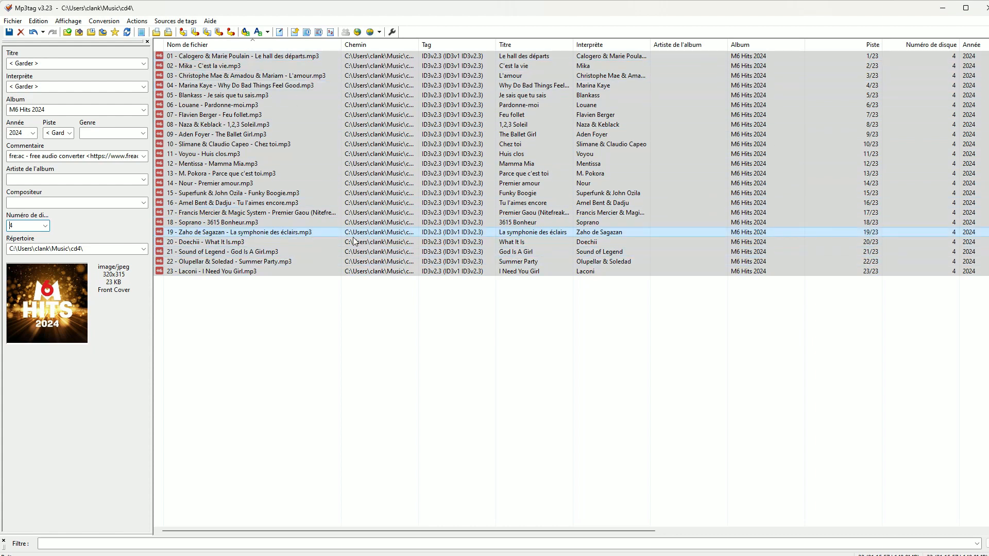
pyautogui.click(114, 23)
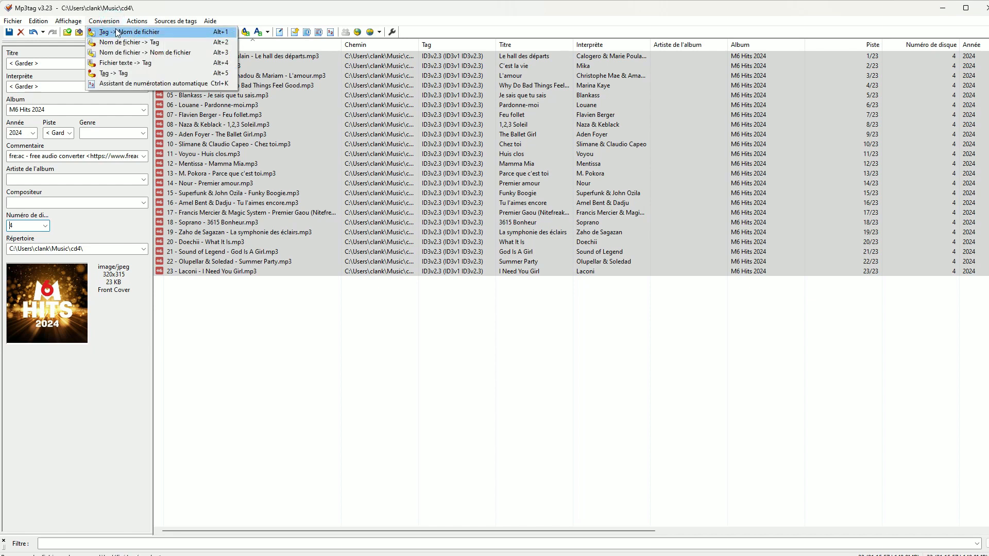
pyautogui.click(118, 33)
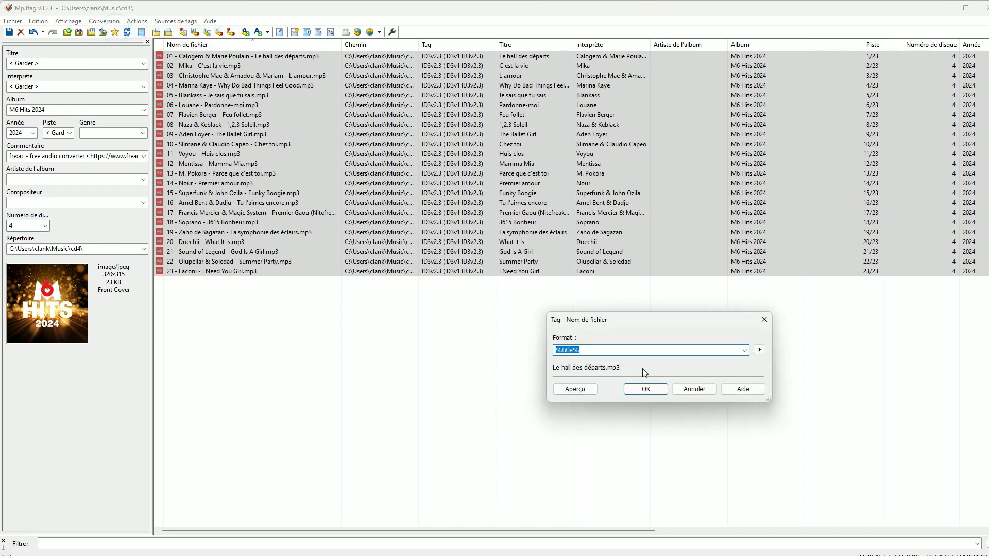
pyautogui.click(704, 353)
pyautogui.click(658, 390)
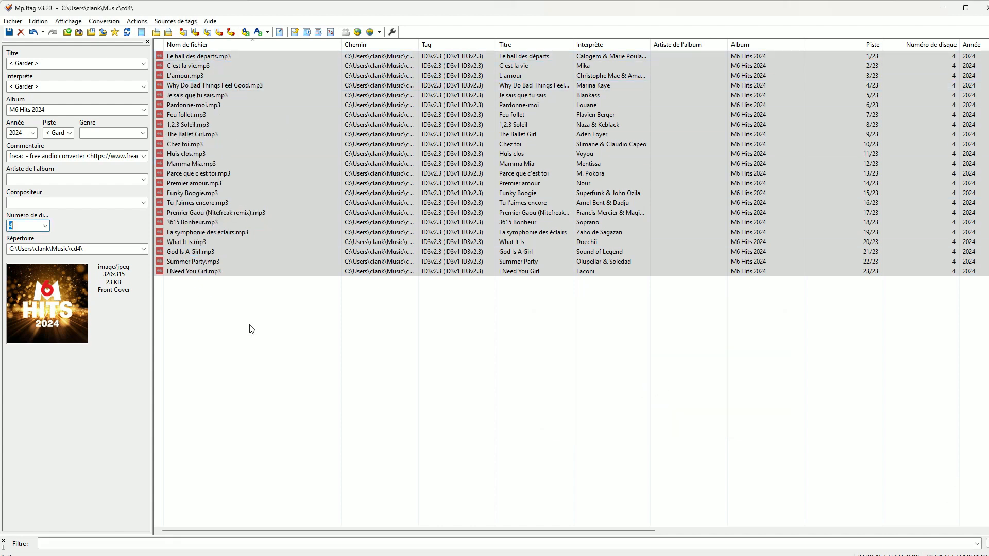
pyautogui.hotkey('ctrl', 's')
# Close Mp3tag, open the cd4 folder from Musique in File Explorer and sort its files by track number
pyautogui.click(983, 8)
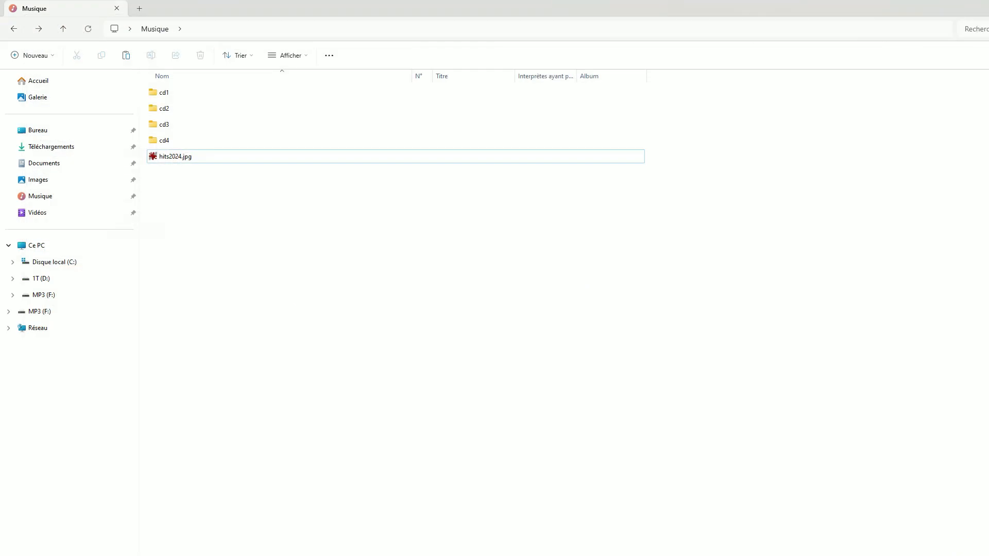
pyautogui.doubleClick(163, 141)
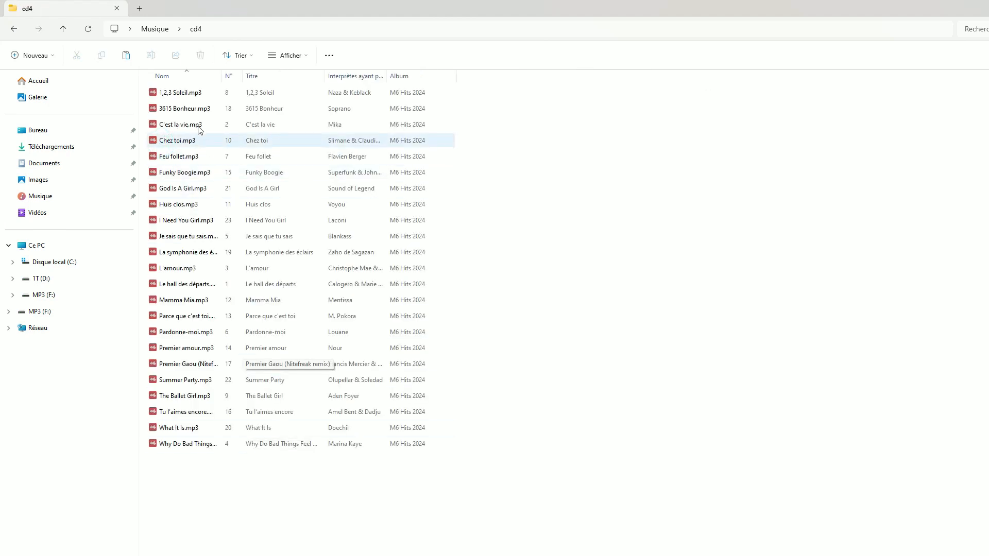
pyautogui.click(228, 75)
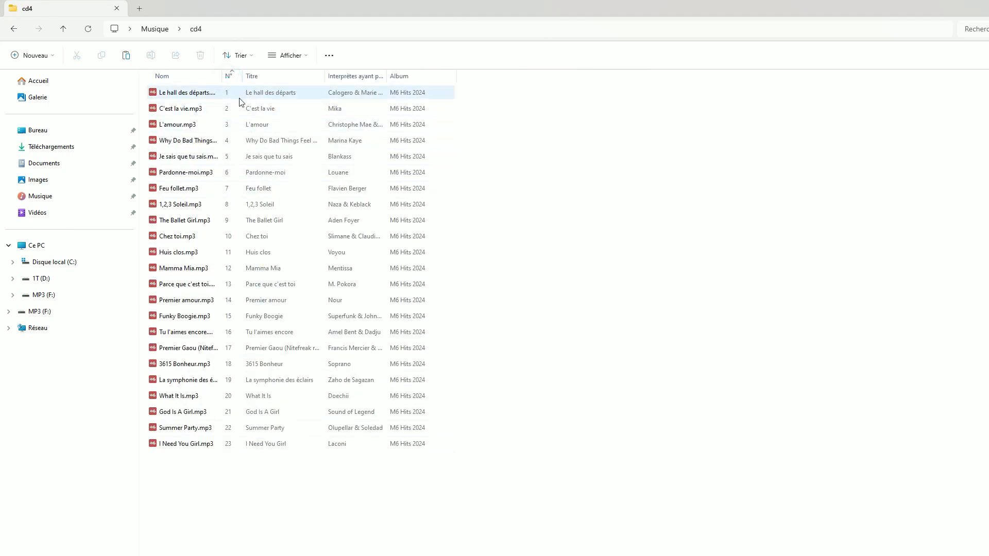
# Copy all the tracks from cd4 into the M6 Hits 2024 folder on the MP3 (F:) drive
pyautogui.moveTo(283, 545); pyautogui.dragTo(187, 82)
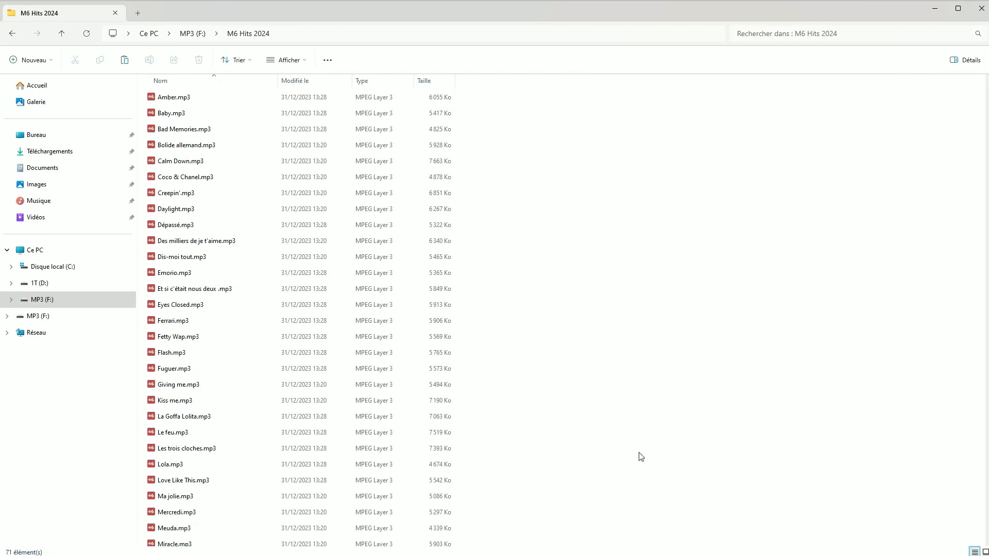
pyautogui.hotkey('ctrl', 'v')
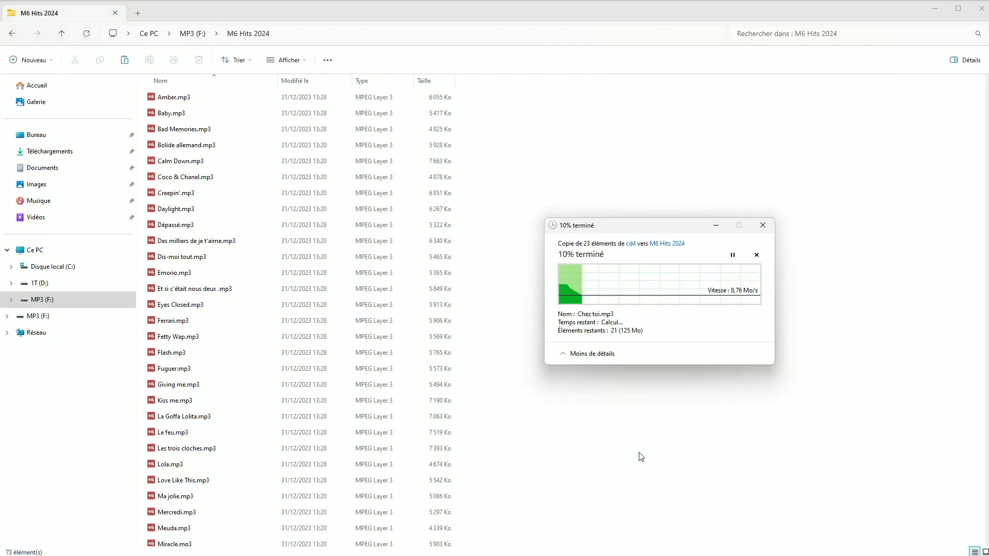